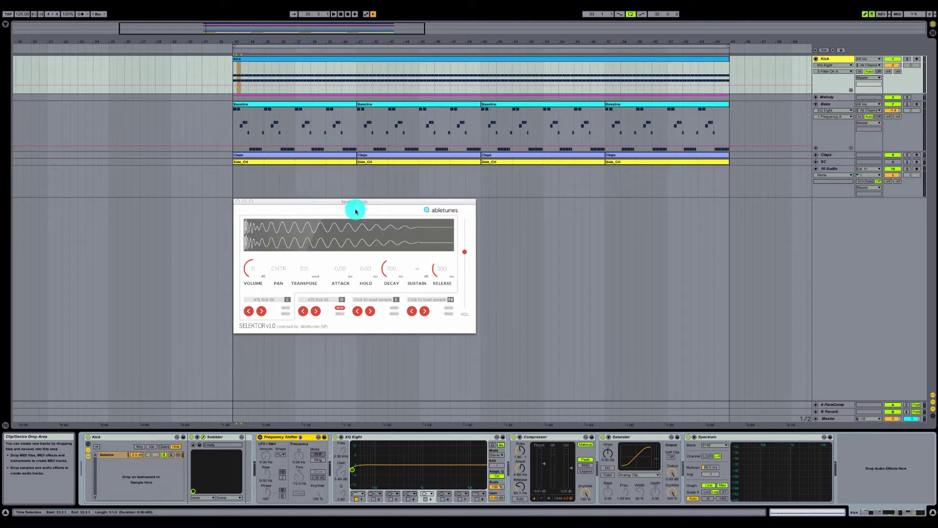
Step: Select the Kick track and browse back and forth through the kick samples in Selektor's first slot
left_click(822, 60)
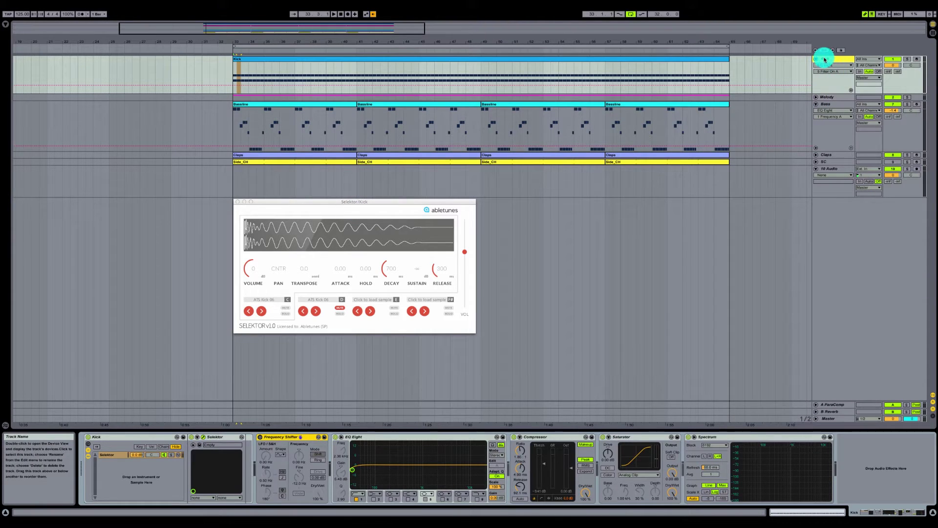
left_click(332, 299)
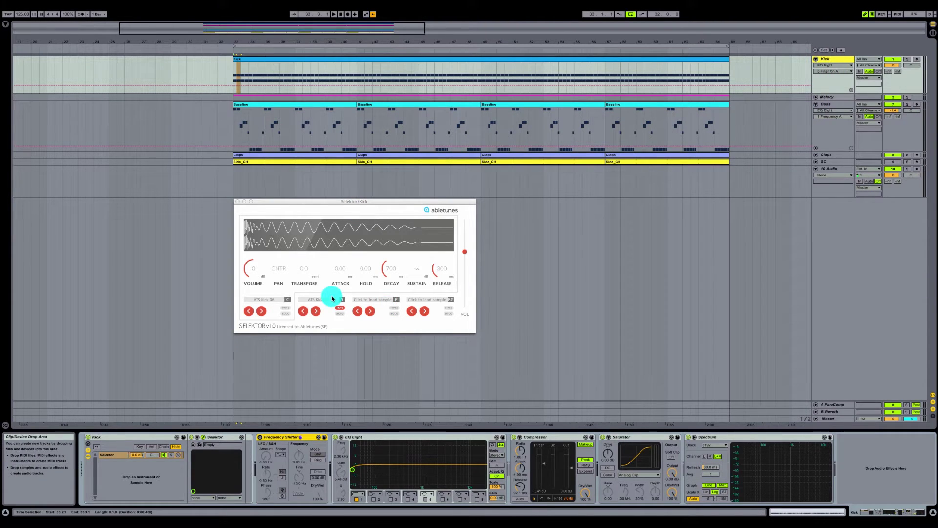
left_click(249, 313)
left_click(261, 312)
left_click(262, 313)
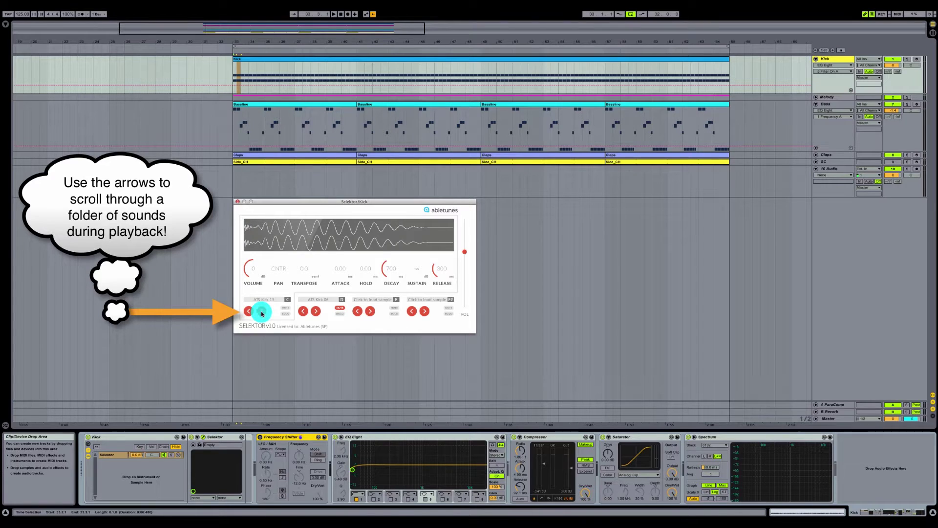
left_click(249, 311)
left_click(248, 312)
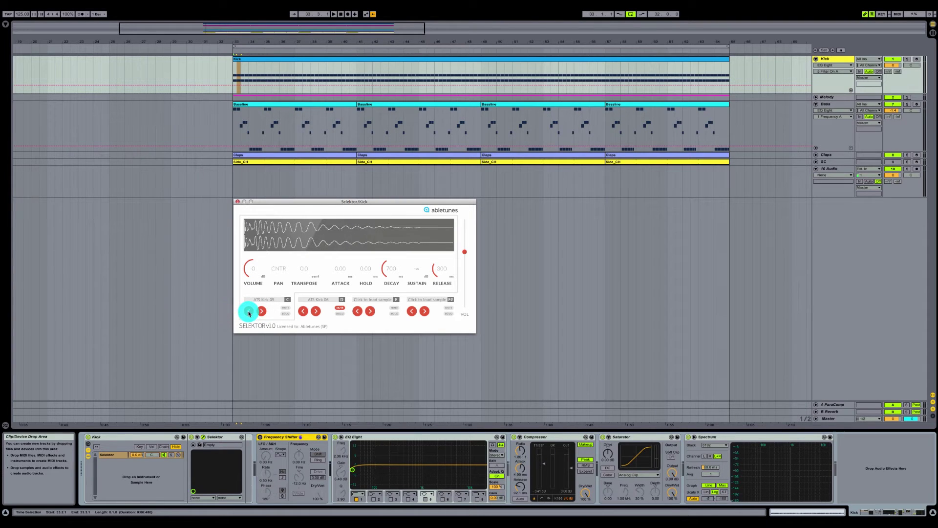
left_click(249, 311)
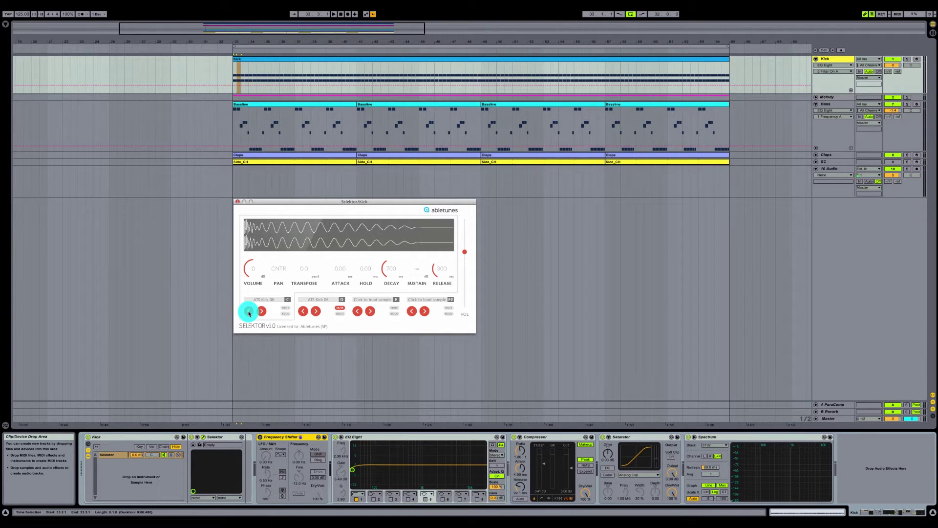
Step: Load the sample ATS Kick 01.wav from the Bassdrums folder into Selektor's first slot
left_click(262, 299)
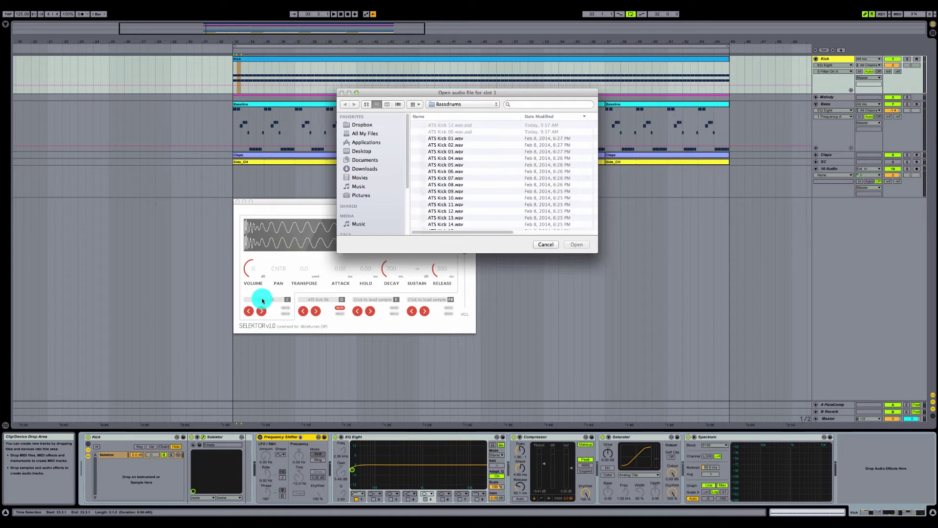
left_click(457, 141)
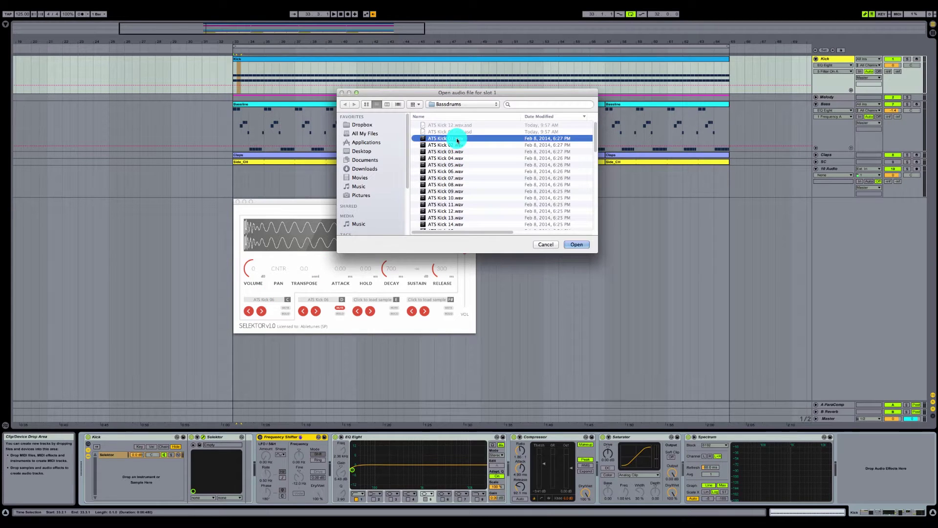
left_click(578, 244)
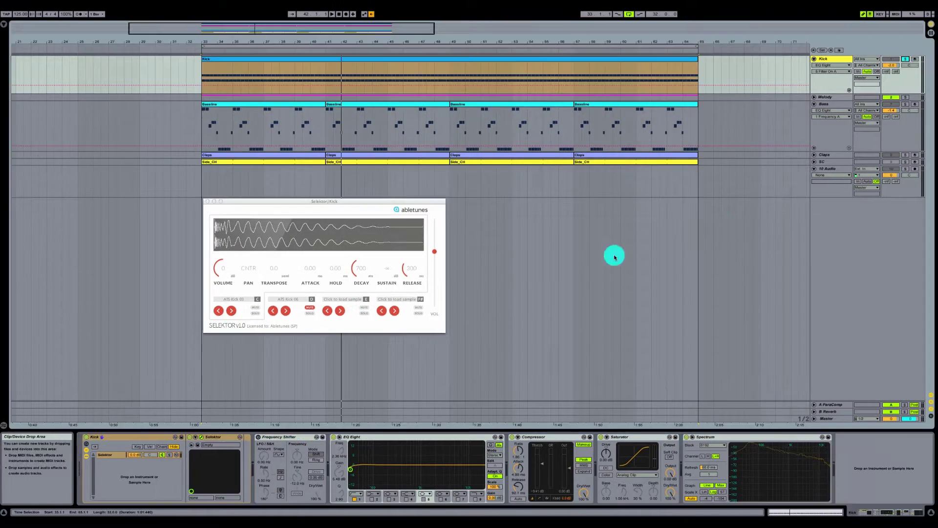
Step: Audition the first slot's kick samples in sequence up to ATS Kick 09 during playback, stop, and go back to ATS Kick 06
key("space")
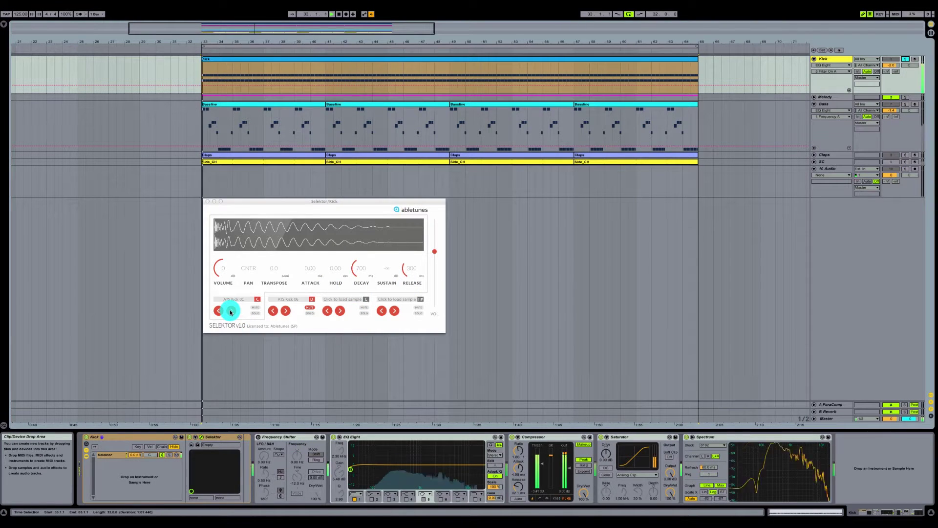
left_click(231, 312)
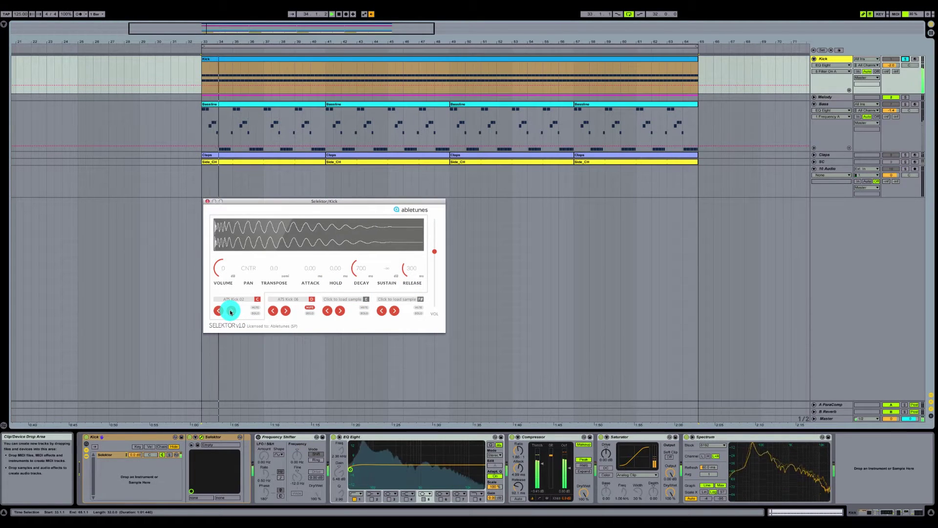
left_click(231, 311)
left_click(231, 312)
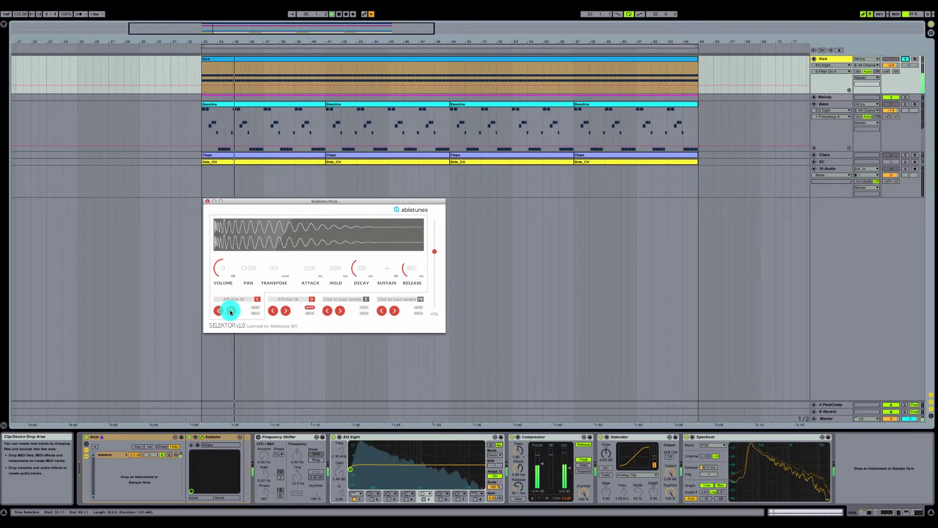
left_click(231, 312)
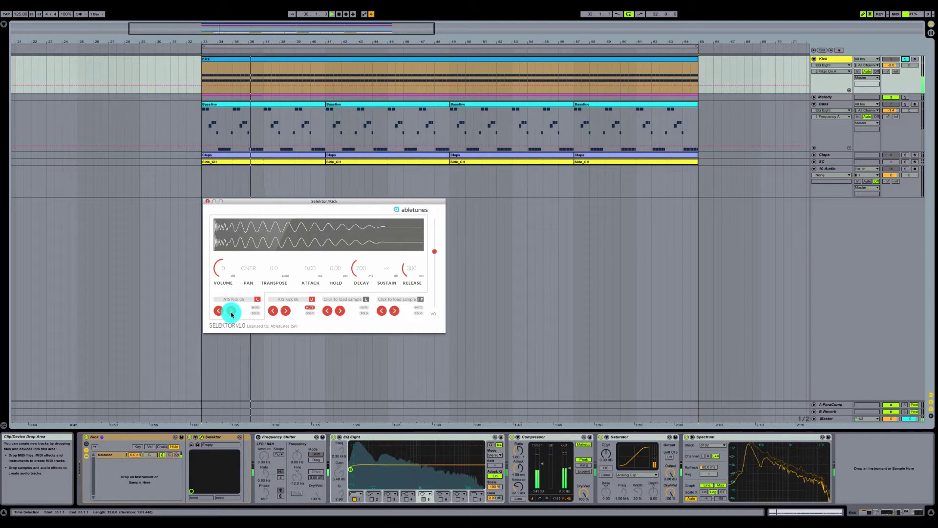
left_click(231, 311)
left_click(231, 312)
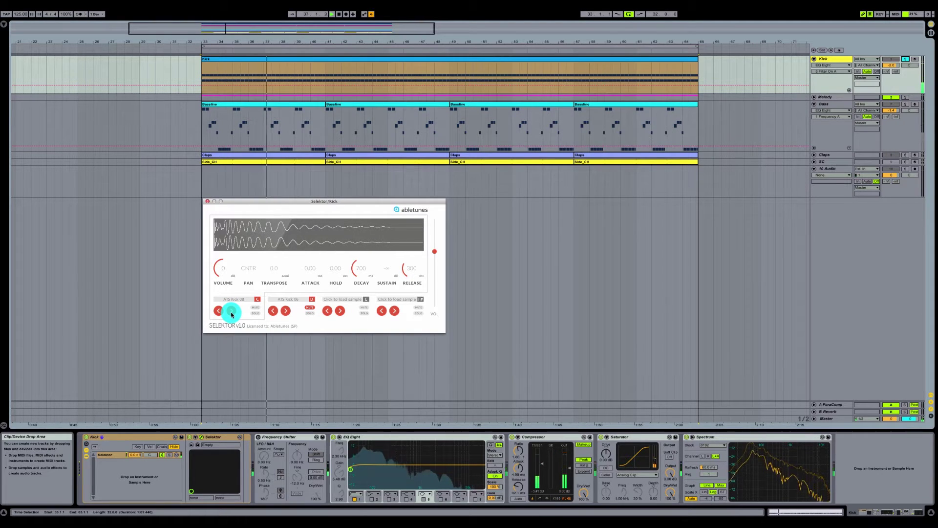
left_click(231, 311)
key("space")
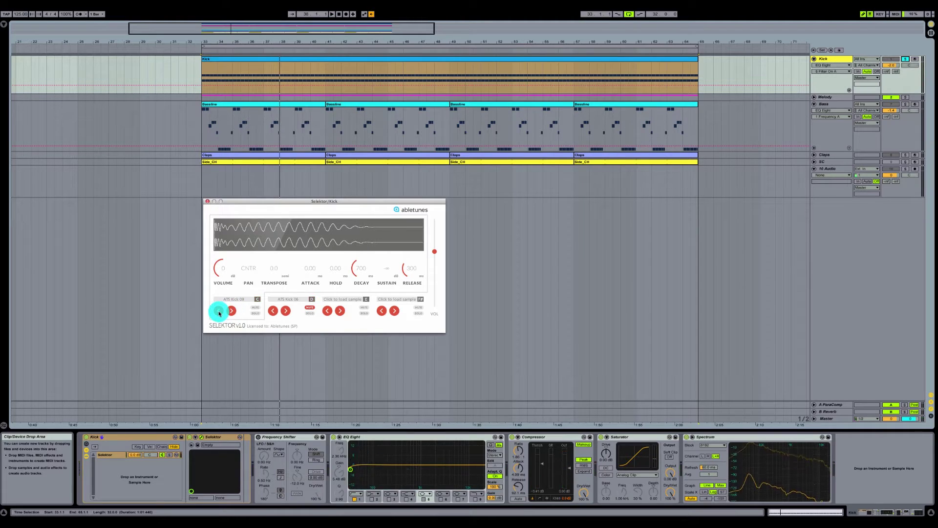
left_click(220, 312)
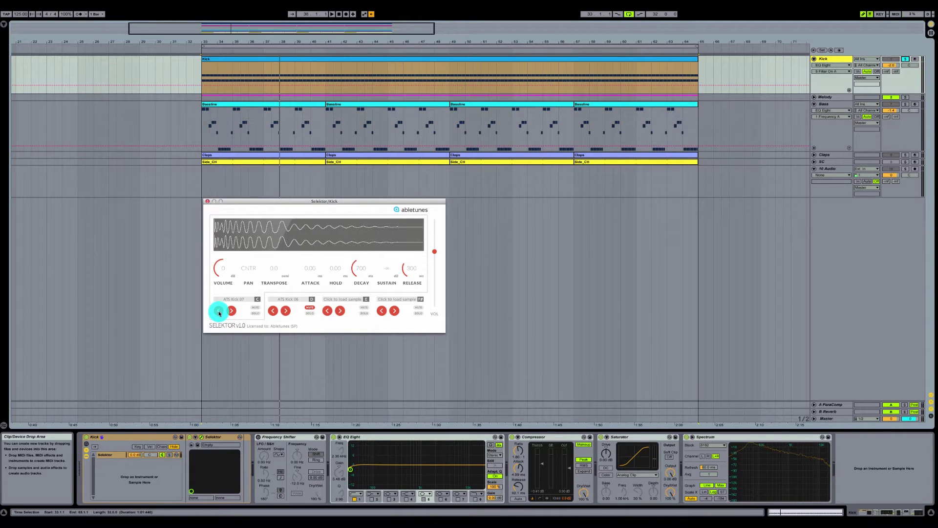
left_click(220, 312)
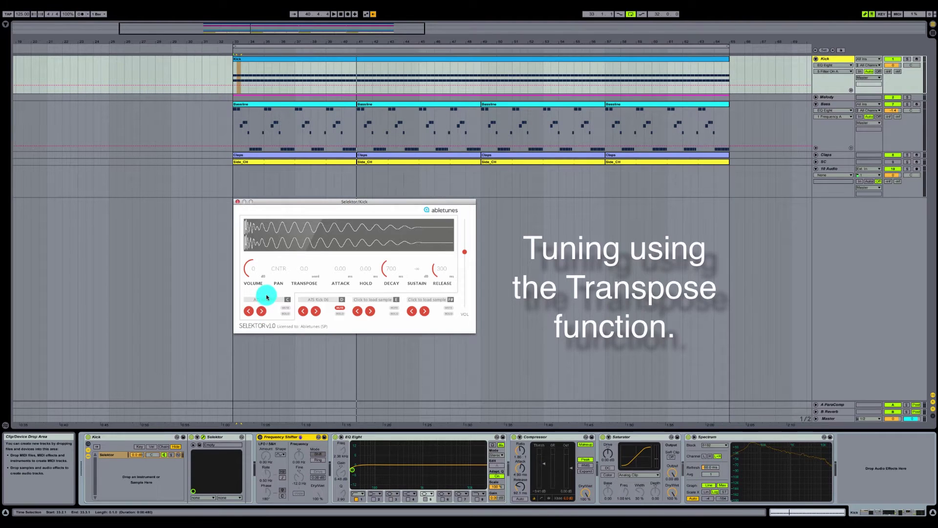
Step: Expand the Spectrum display, uncover the low-frequency curve by moving Selektor aside, and play the track to inspect the kick's peak
mouse_move(770, 466)
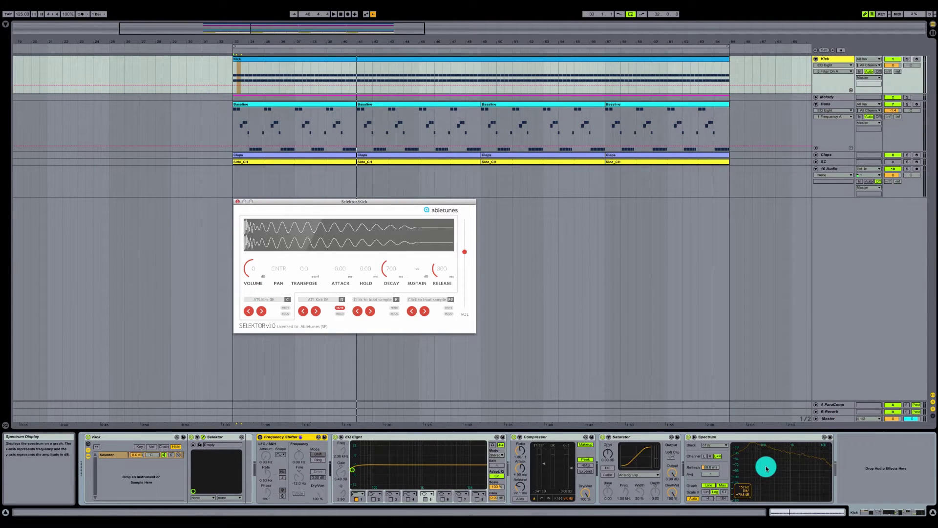
double_click(766, 468)
key("space")
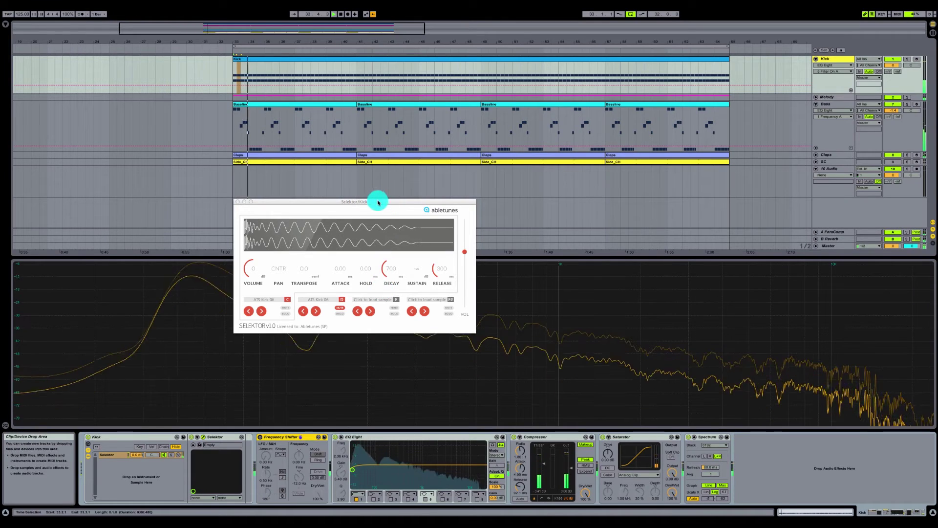
left_click_drag(379, 202, 532, 181)
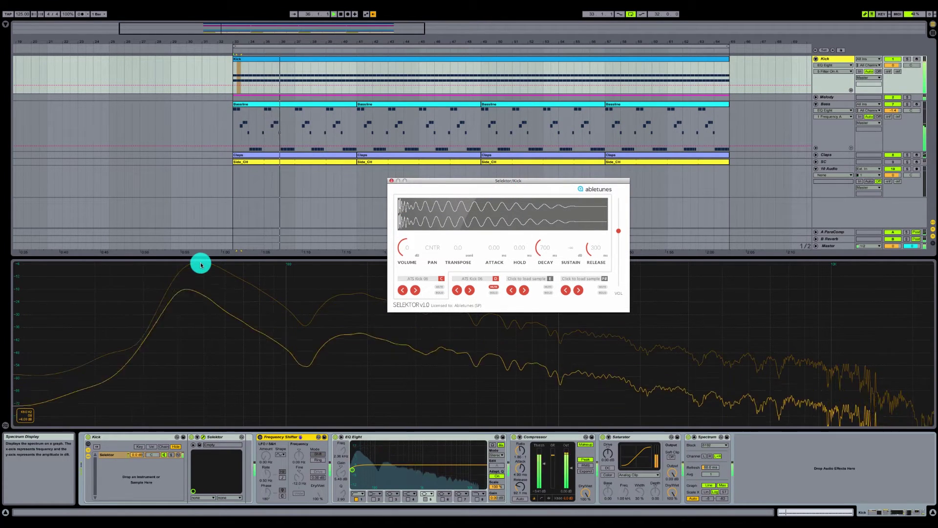
key("space")
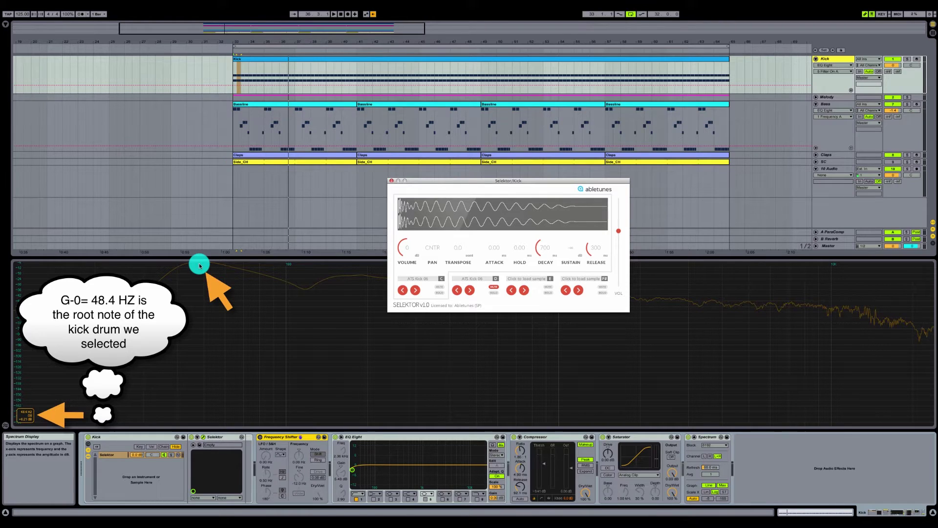
Step: Open the first Bassline clip on the Bass track and examine which notes it plays
double_click(268, 107)
left_click(179, 380)
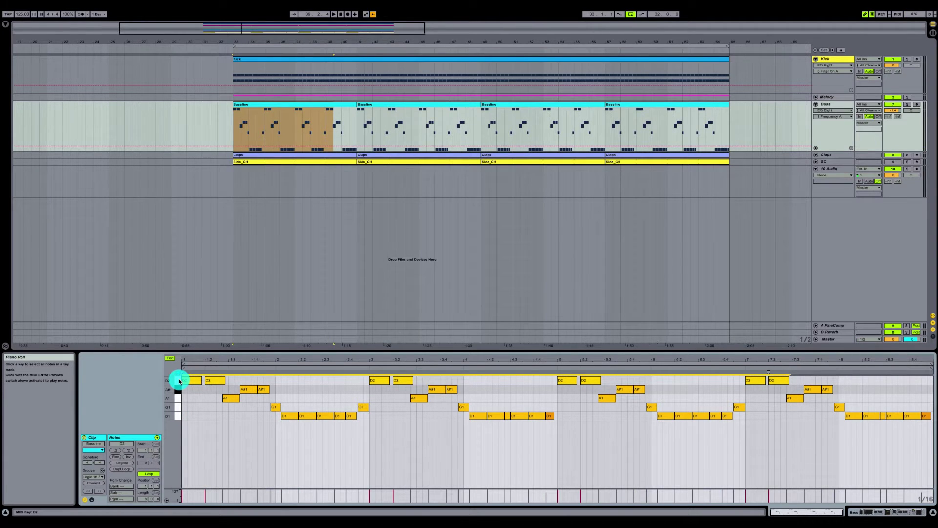
left_click(232, 399)
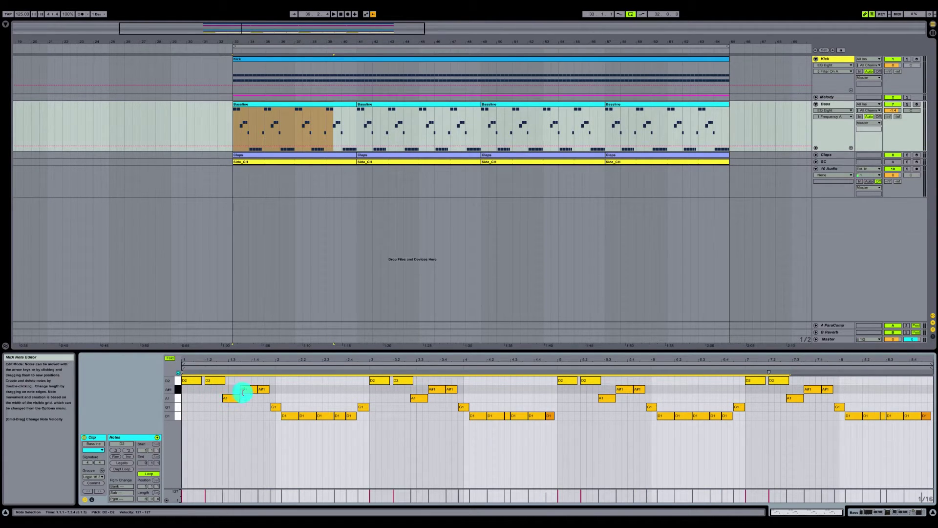
left_click(243, 391)
left_click(288, 416)
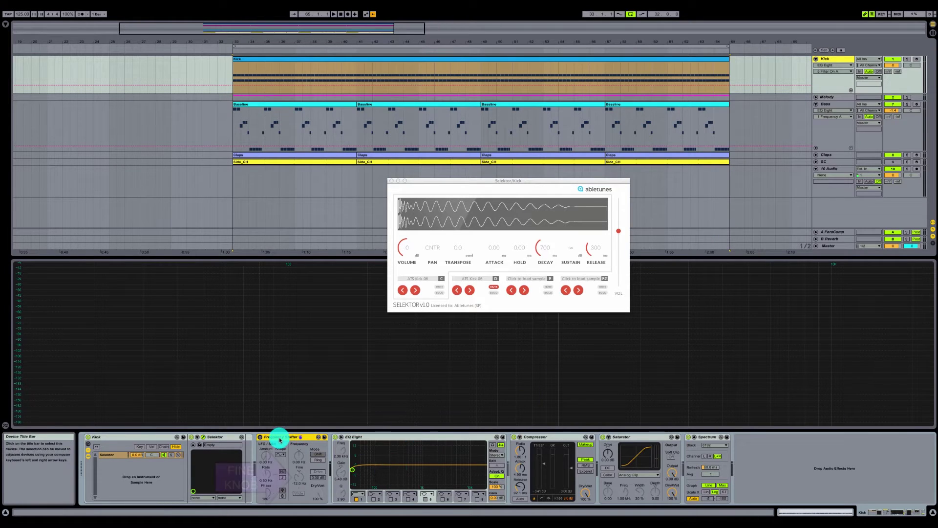
Step: Set the first slot's Transpose to -5.0 semitones and play the kick to check its peak in the Spectrum
left_click(458, 248)
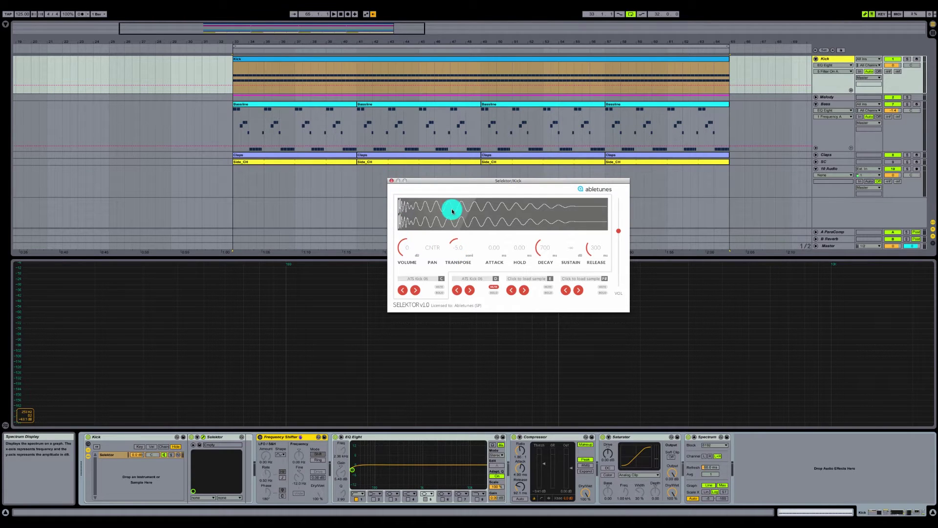
key("space")
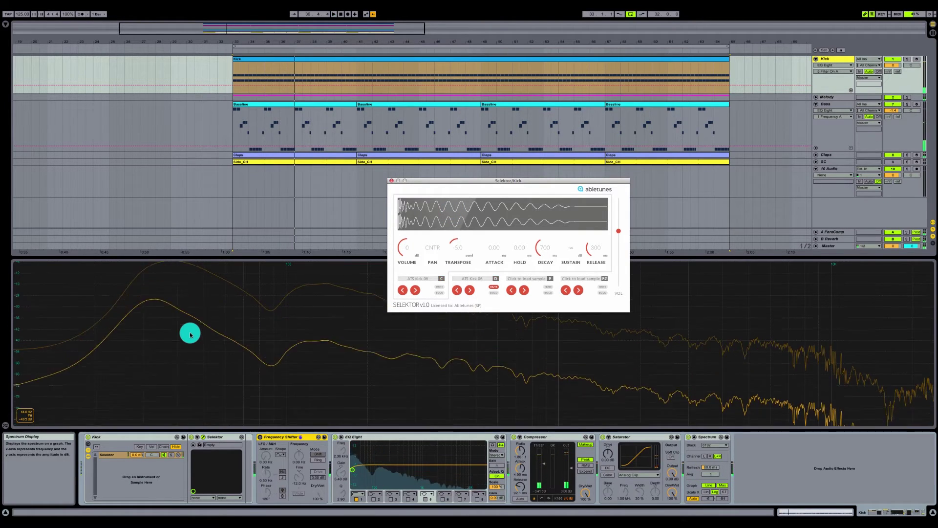
left_click_drag(191, 335, 169, 265)
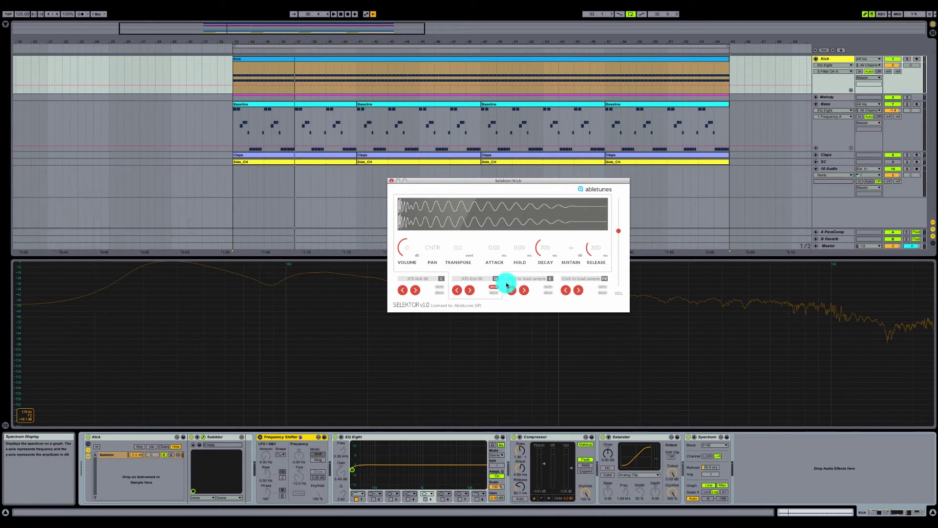
Step: Compare the transposed kick in the first slot with the original in the second by alternating their solos, then stop playback
left_click(440, 288)
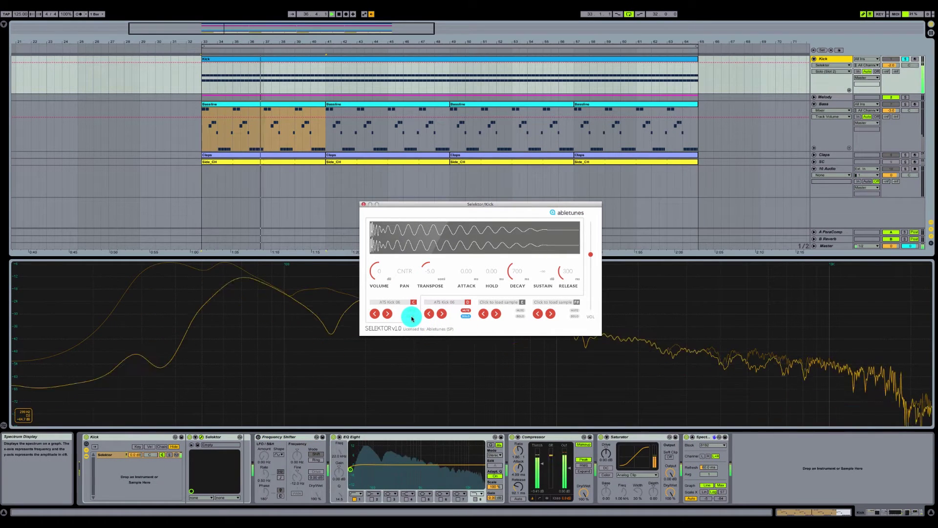
left_click(412, 316)
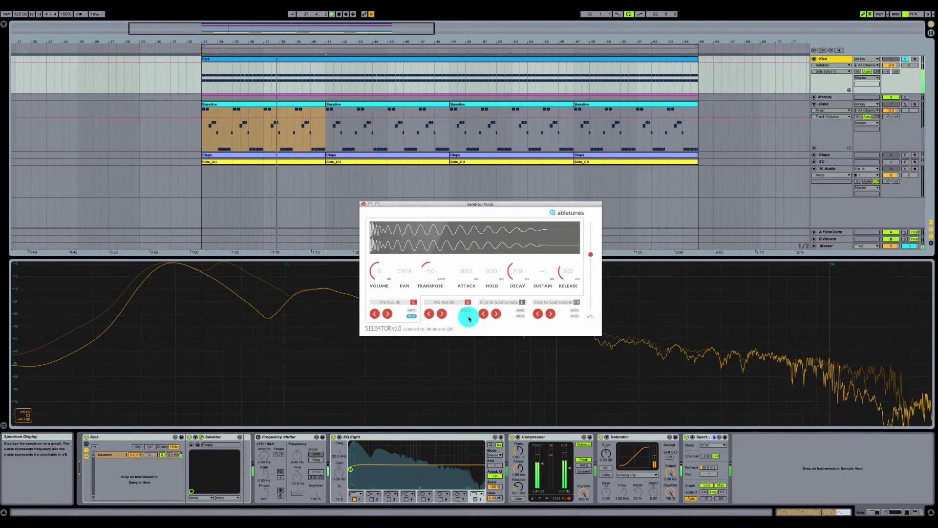
left_click(469, 318)
left_click(411, 316)
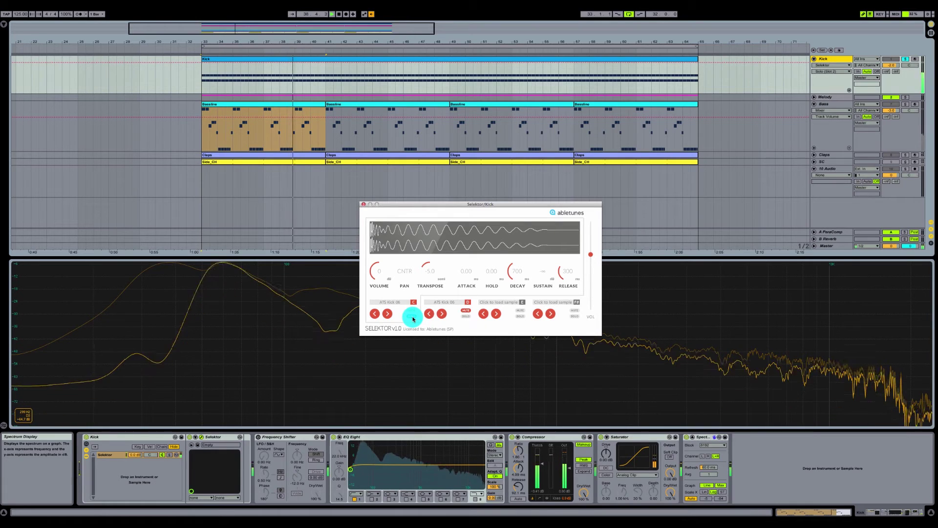
key("space")
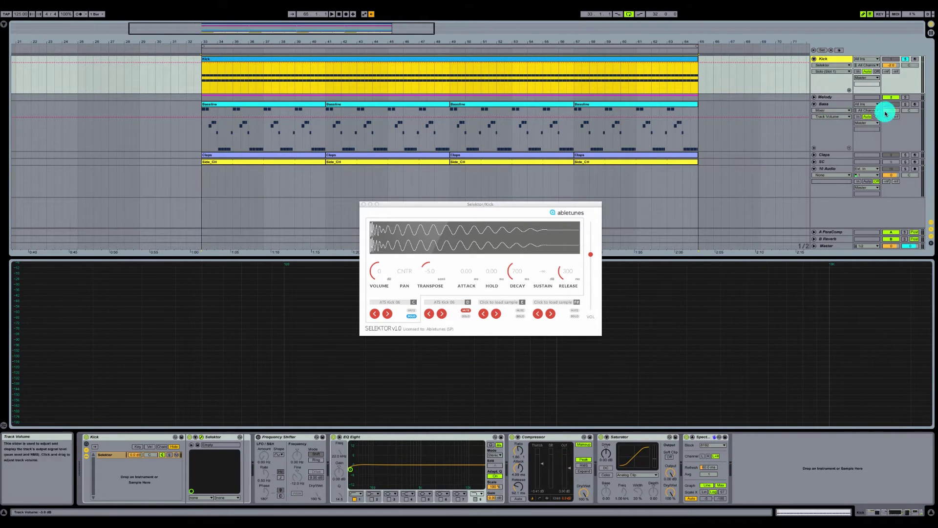
Step: Solo the Bass track and A/B the two kick slots against the bassline by alternating their solos during playback
left_click(907, 107)
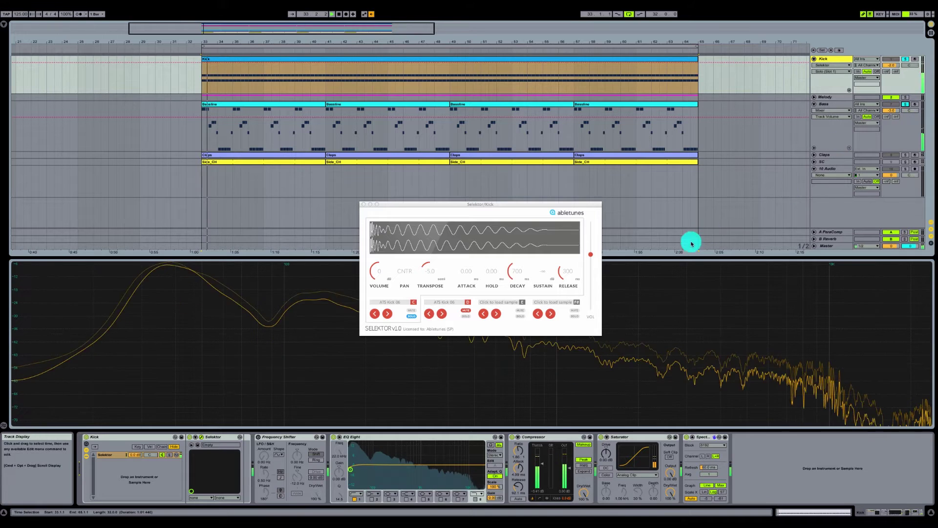
left_click(466, 311)
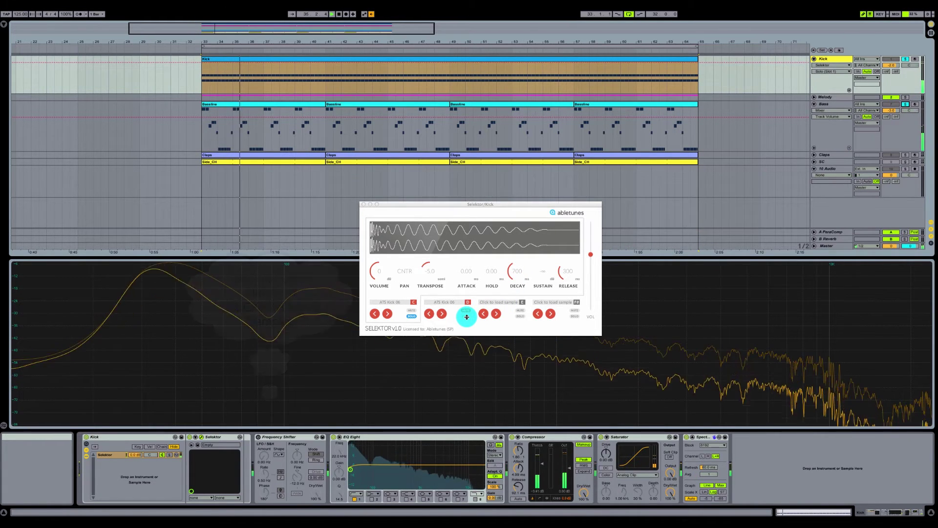
left_click(467, 316)
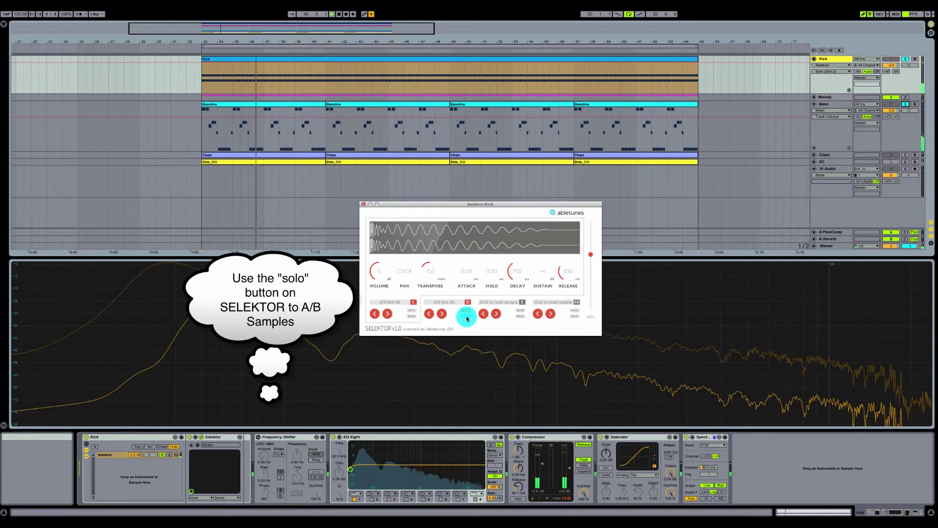
left_click(445, 319)
left_click(411, 316)
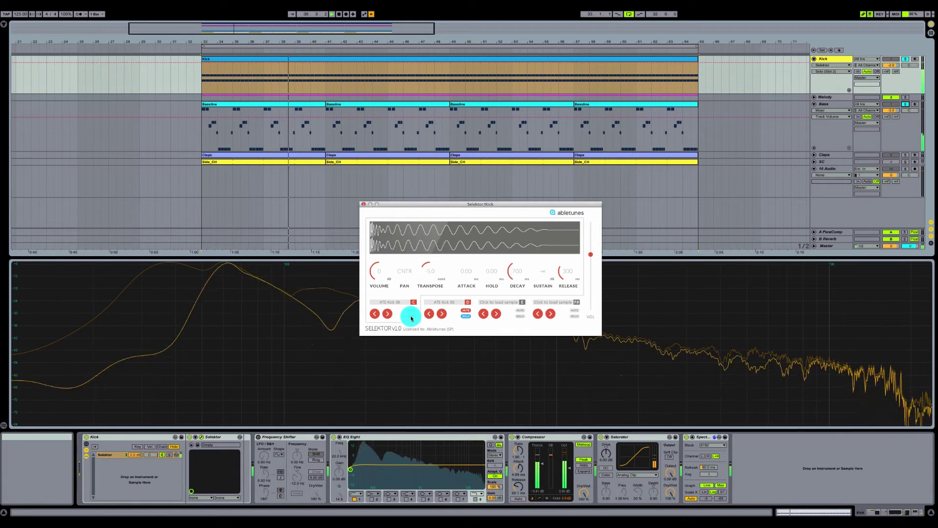
left_click(411, 317)
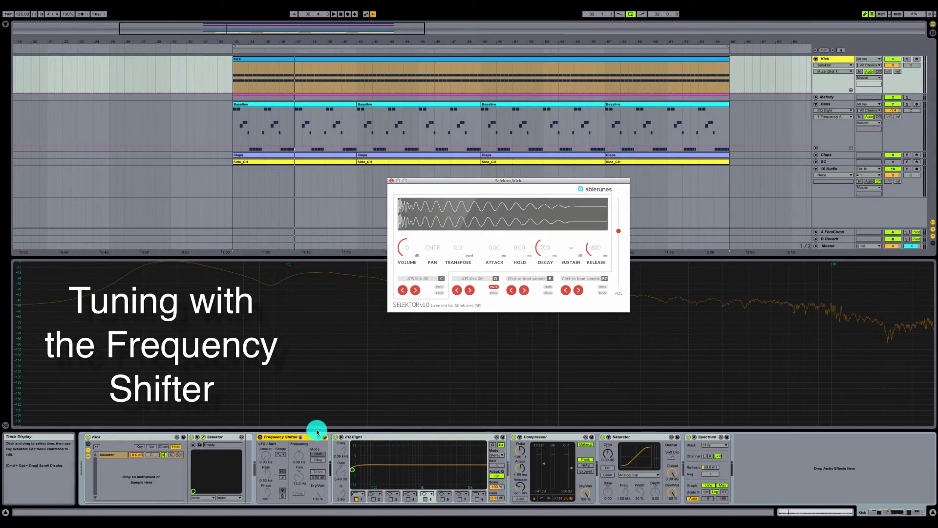
Step: Turn on the Frequency Shifter, reset its Fine frequency to zero and play the kick to check its peak in the Spectrum
left_click(259, 437)
left_click(398, 469)
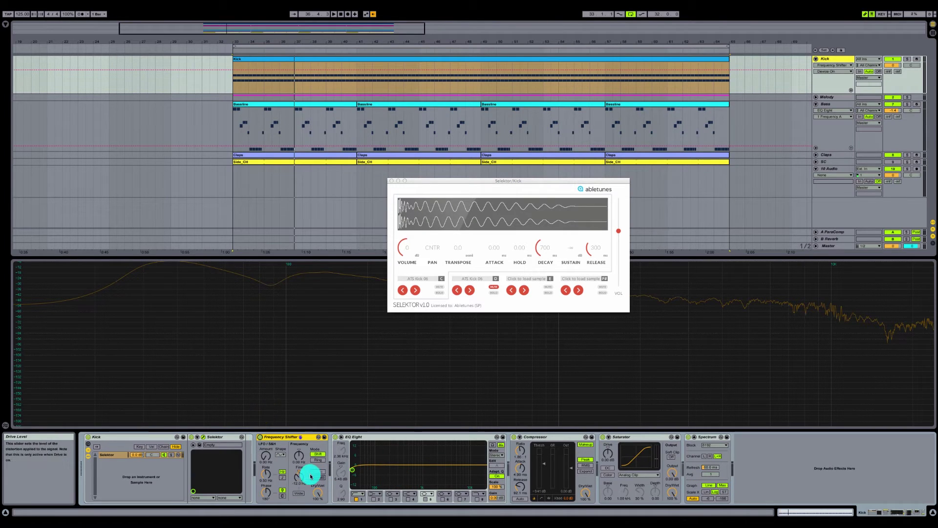
left_click(298, 475)
key("Delete")
key("space")
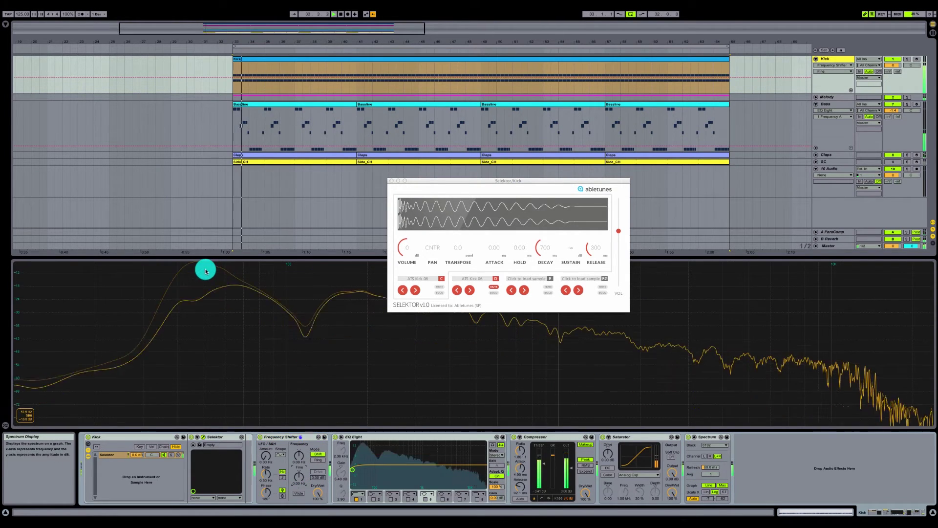
key("space")
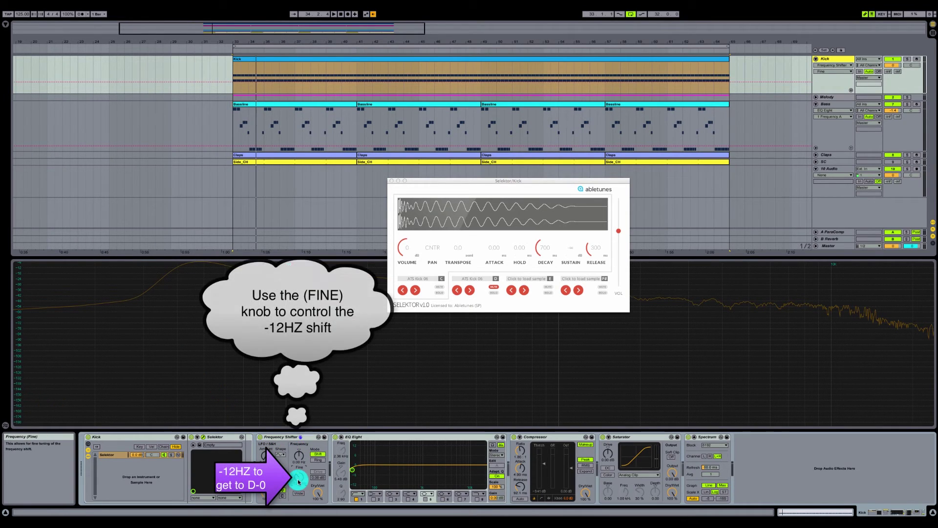
Step: Set the Frequency Shifter's Fine frequency to -12.0 Hz and play the kick to check its shifted peak in the Spectrum
key("space")
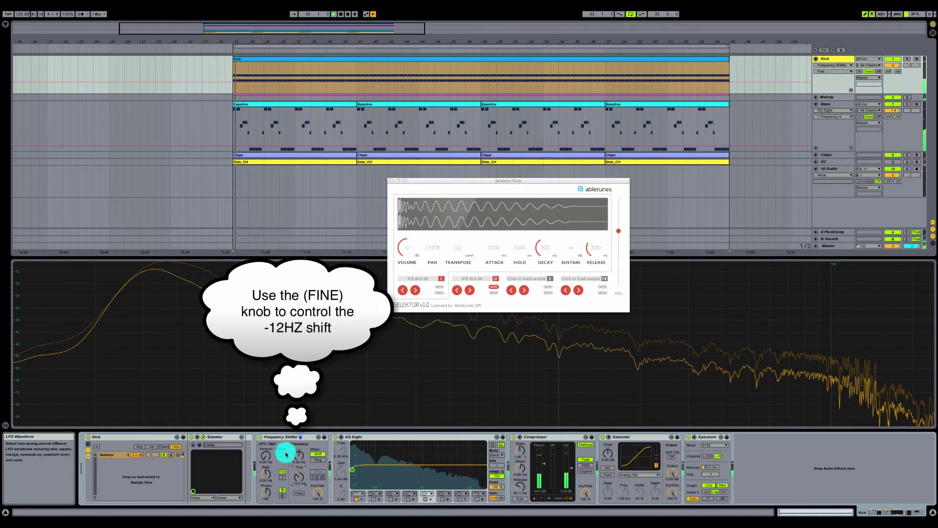
mouse_move(174, 280)
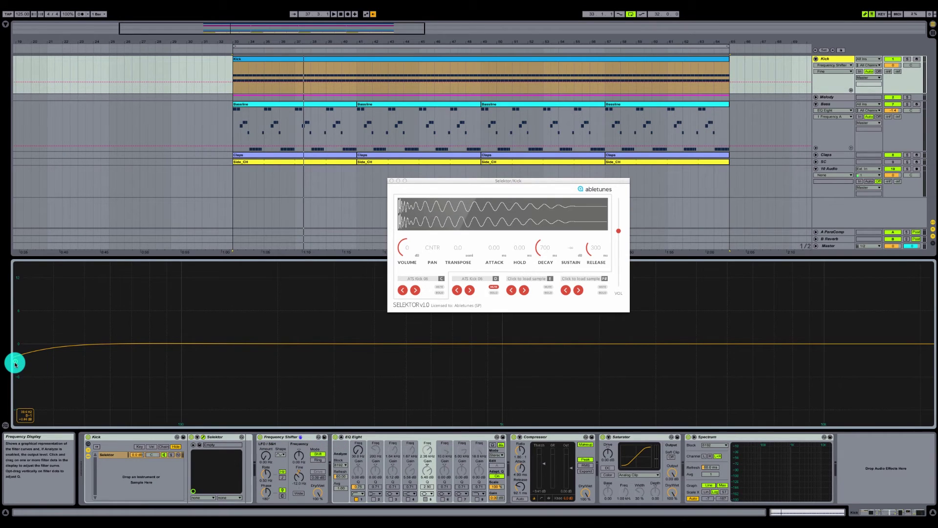
Step: In EQ Eight, adjust band 1 at the low end and enable band 5 as a boost around 2.4 kHz, fine-tuning its gain during playback
left_click_drag(14, 362, 15, 359)
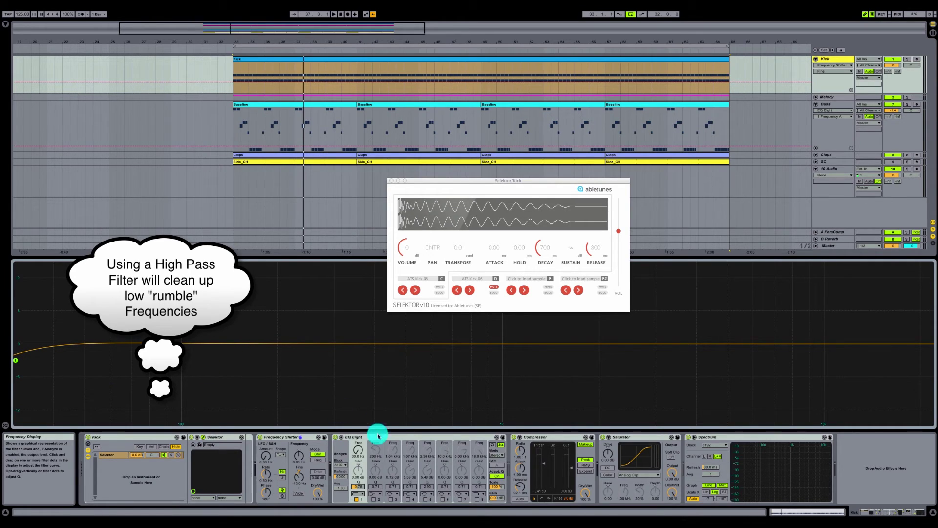
left_click(425, 499)
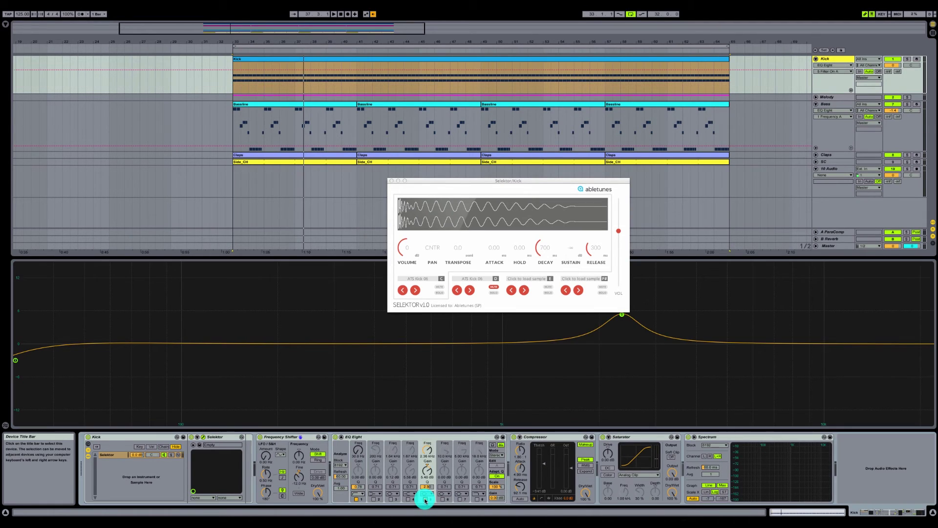
left_click_drag(533, 181, 479, 173)
left_click(622, 314)
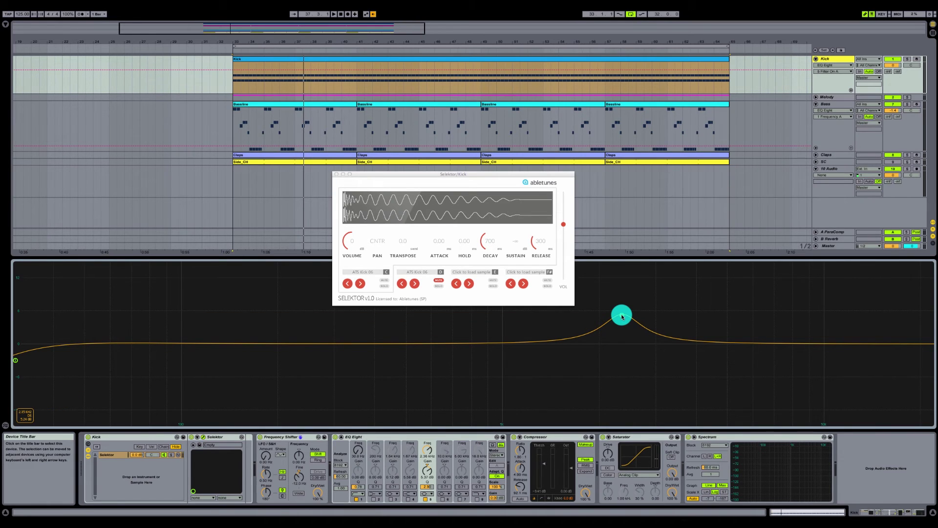
key("space")
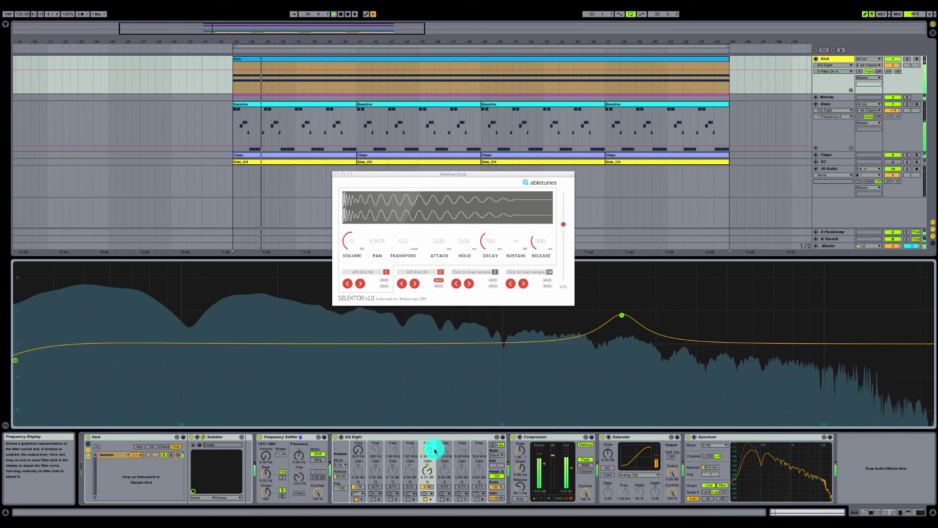
mouse_move(426, 471)
left_mouse_down()
mouse_move(427, 457)
mouse_move(427, 471)
left_mouse_up()
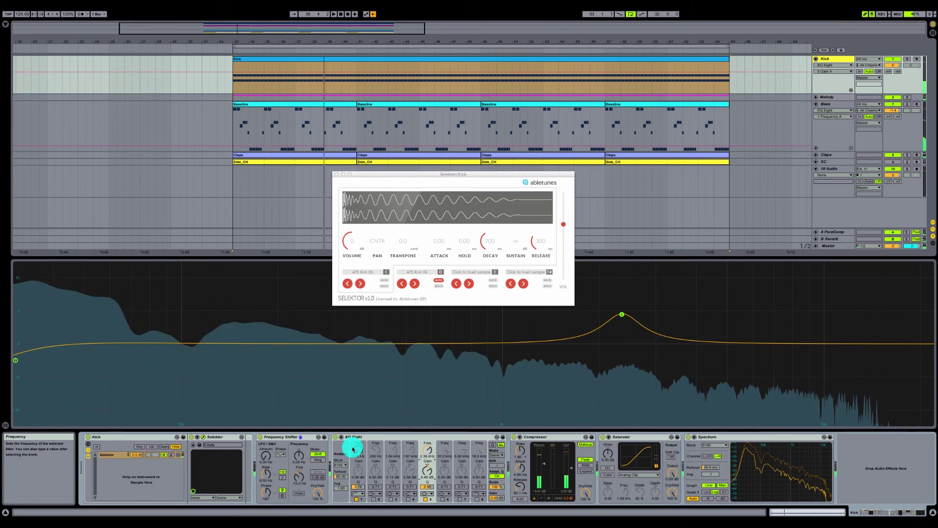
Step: Turn off the Frequency Shifter and EQ Eight on the Kick track
left_click(260, 437)
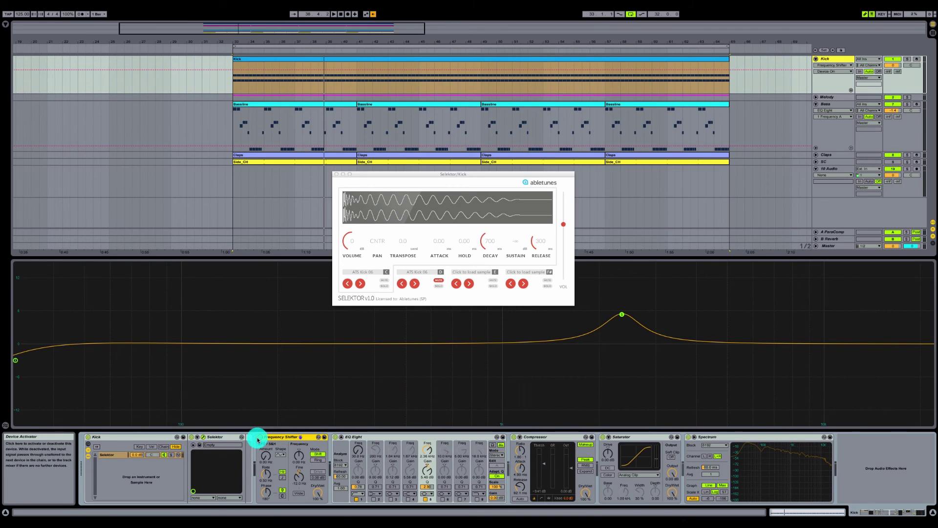
left_click(320, 444)
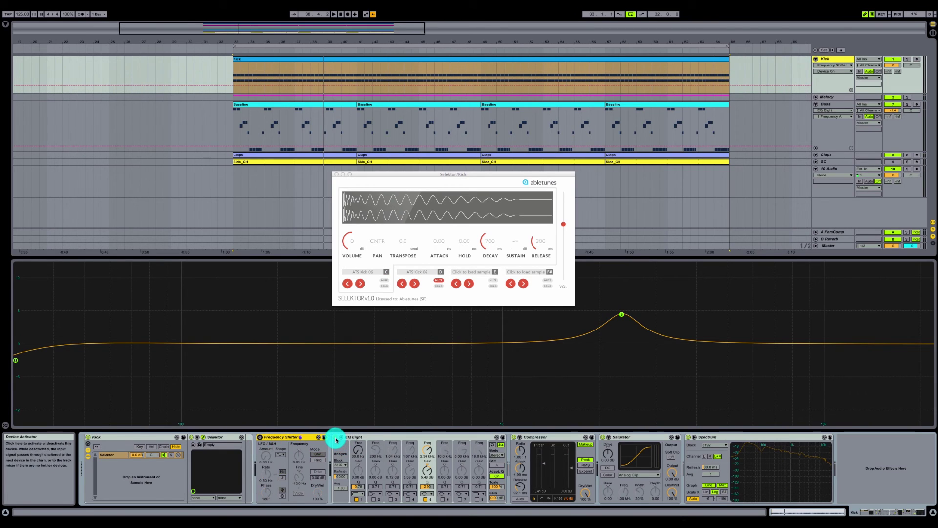
left_click(369, 223)
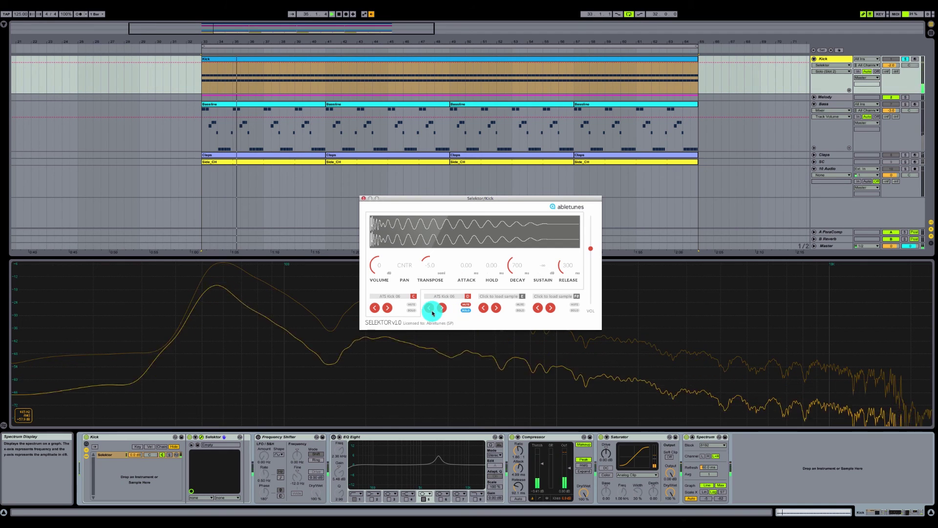
Step: Solo the tuned kick in the first Selektor slot during playback and turn on EQ Eight to compare it without and with EQ
left_click(414, 310)
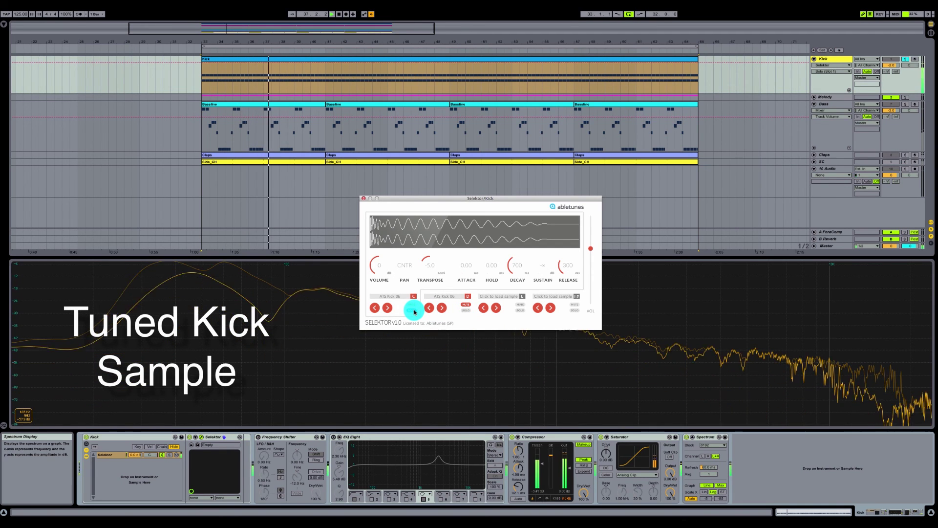
left_click(333, 438)
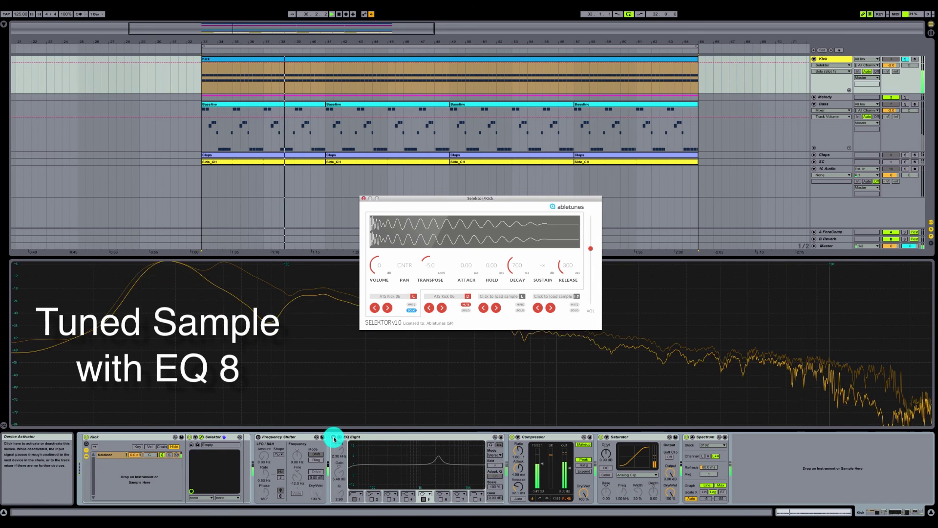
left_click(334, 438)
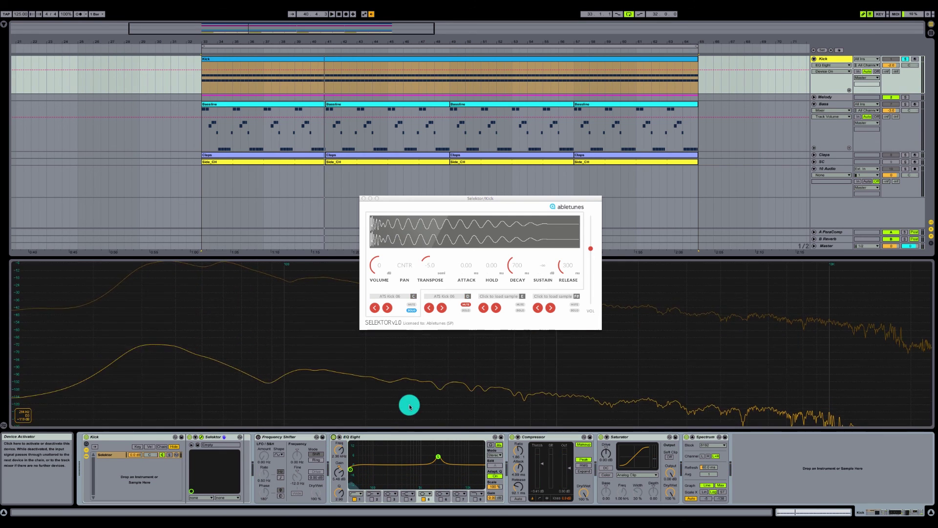
left_click(431, 265)
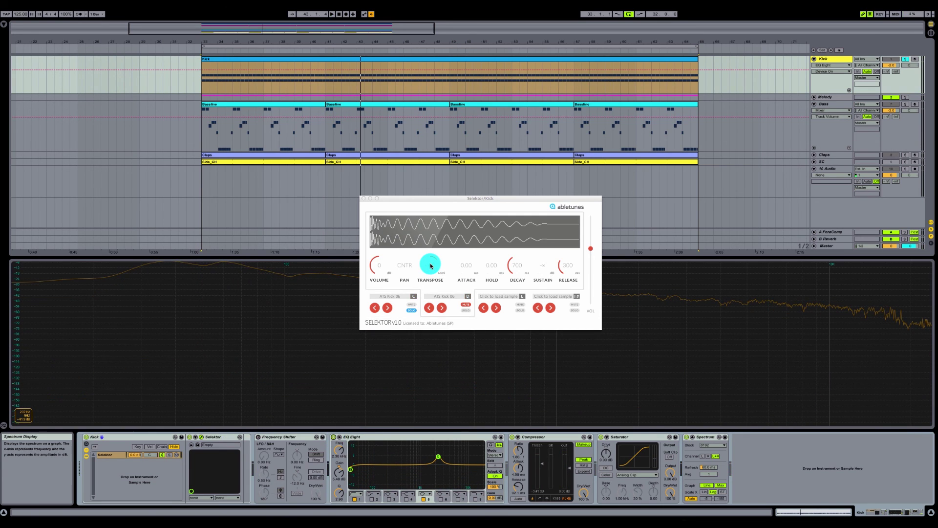